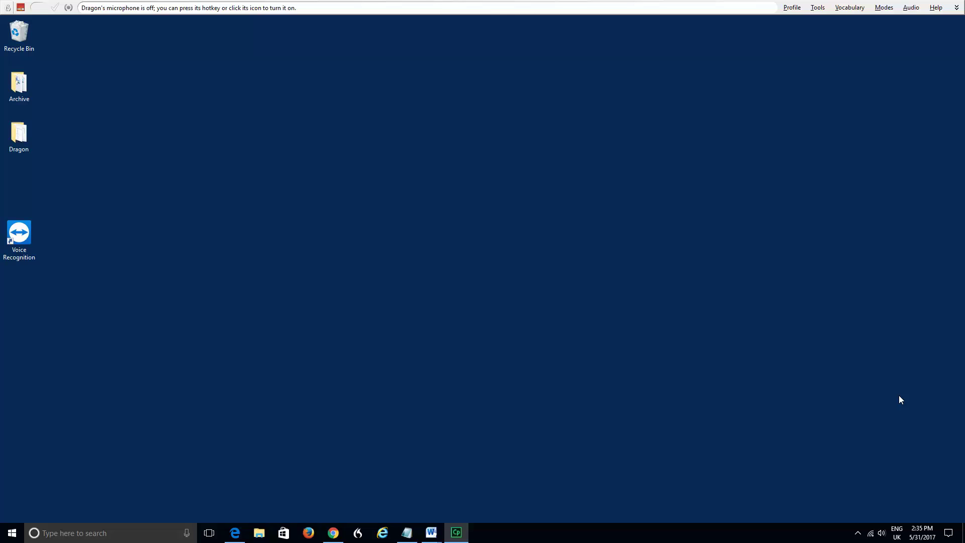
Search the computer with Dragon for "2017 inventory list" and open the matching Excel workbook.
key("KP_Add")
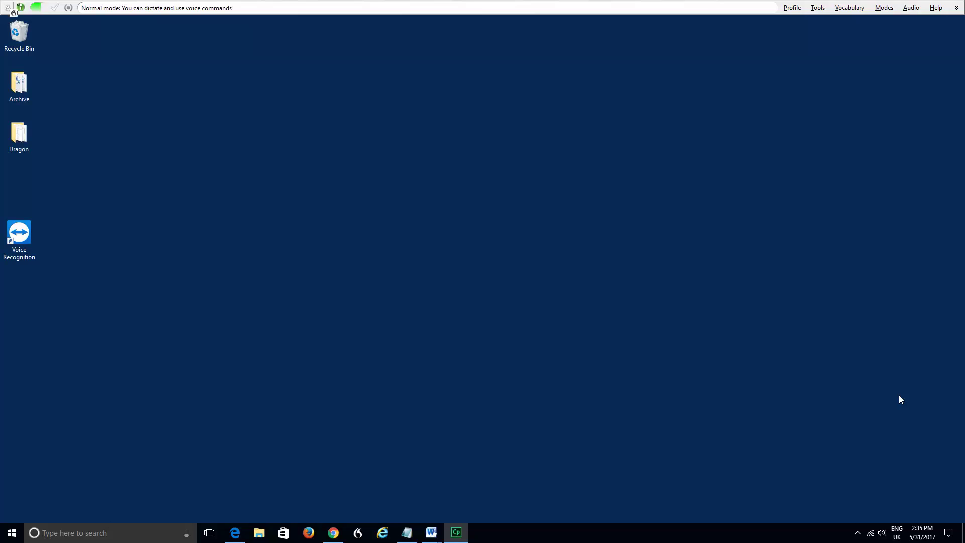
key("KP_Add")
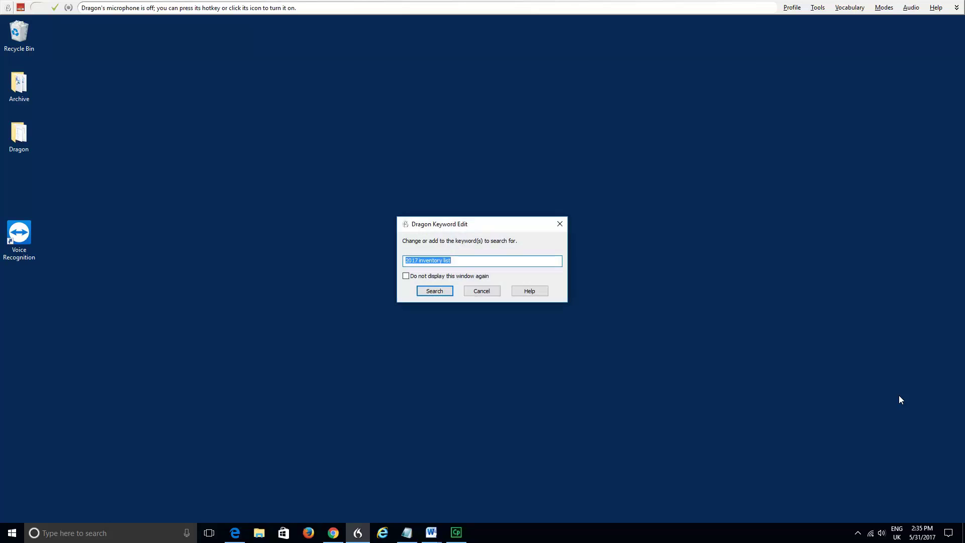
key("KP_Add")
key("KP_Add")
left_click(434, 292)
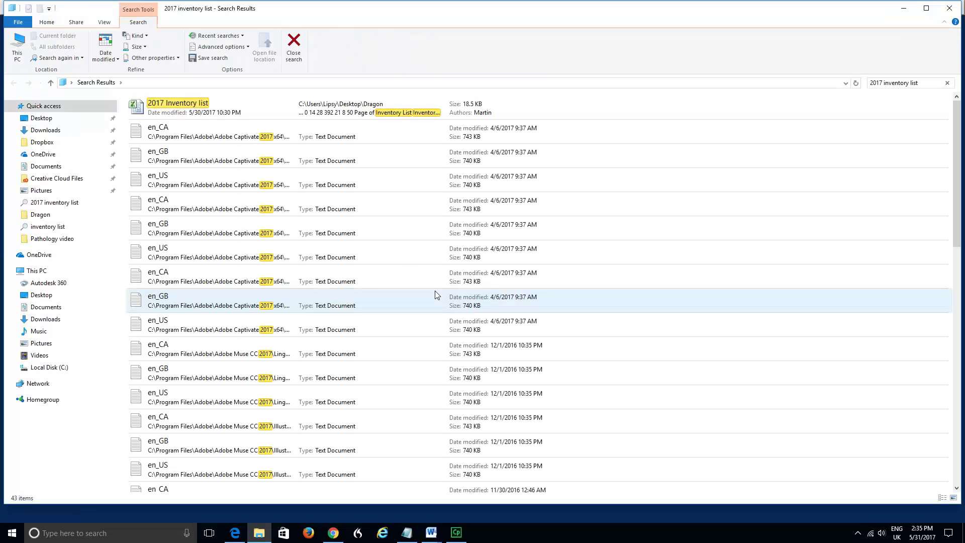
key("Down")
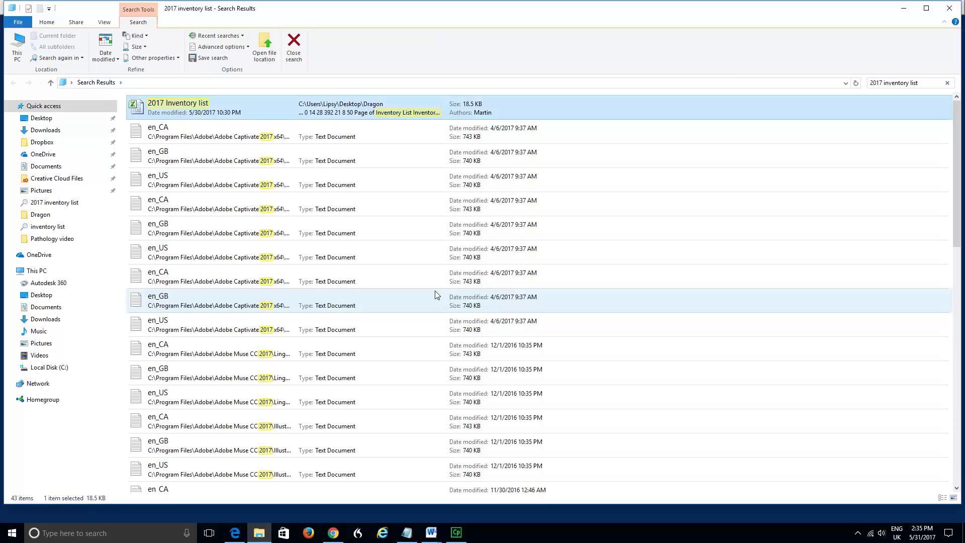
key("Return")
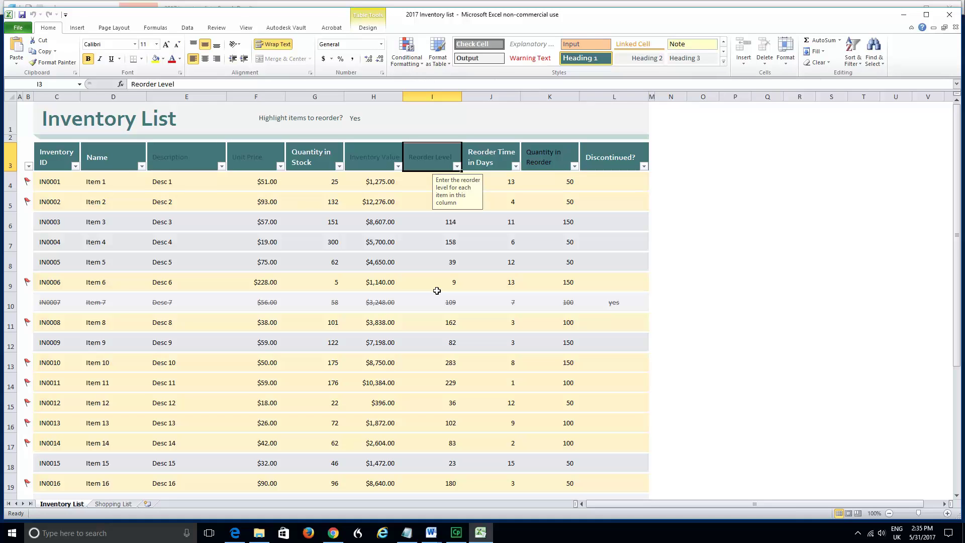
Move the cell selection seven rows down and three columns left to the Unit Price of Item 7, cell F10.
key("Down")
key("Down")
key("Down")
key("Down")
key("Down")
key("Down")
key("Down")
key("Left")
key("Left")
key("Left")
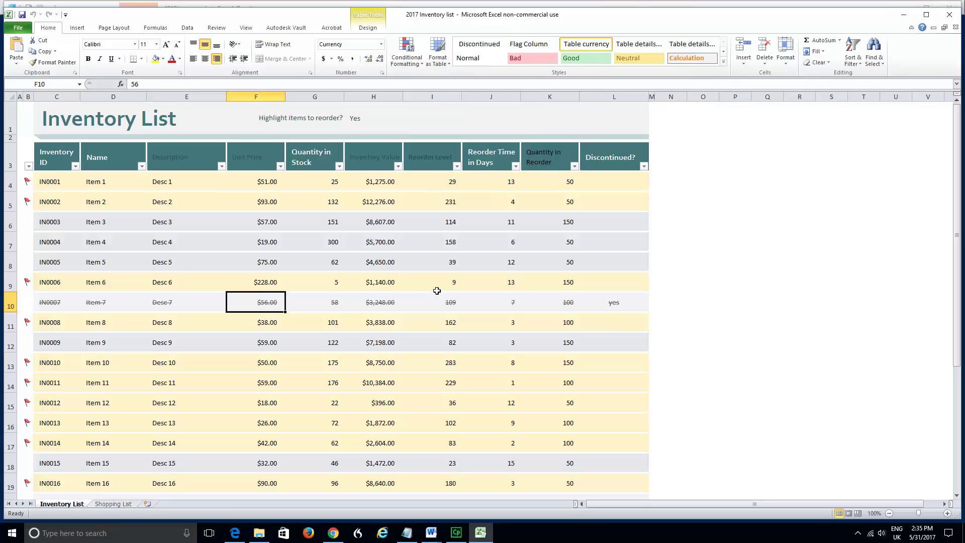
Move the cell selection nine rows up and two columns right to the highlight setting in cell H1.
key("Up")
key("Up")
key("Up")
key("Up")
key("Up")
key("Up")
key("Up")
key("Up")
key("Up")
key("Right")
key("Right")
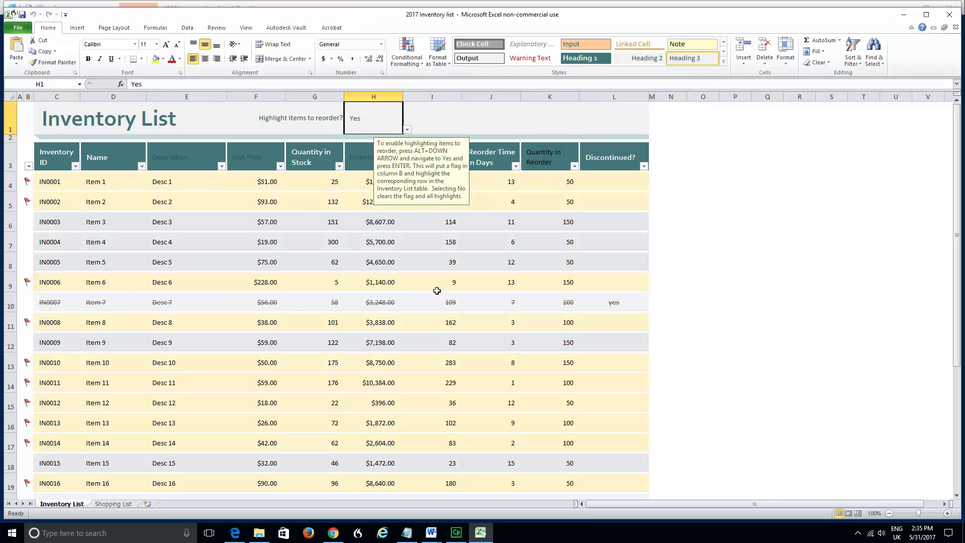
Move the cell selection nine rows down and three columns right to cell K10 in Quantity in Reorder.
key("Down")
key("Down")
key("Down")
key("Down")
key("Down")
key("Down")
key("Down")
key("Down")
key("Down")
key("Right")
key("Right")
key("Right")
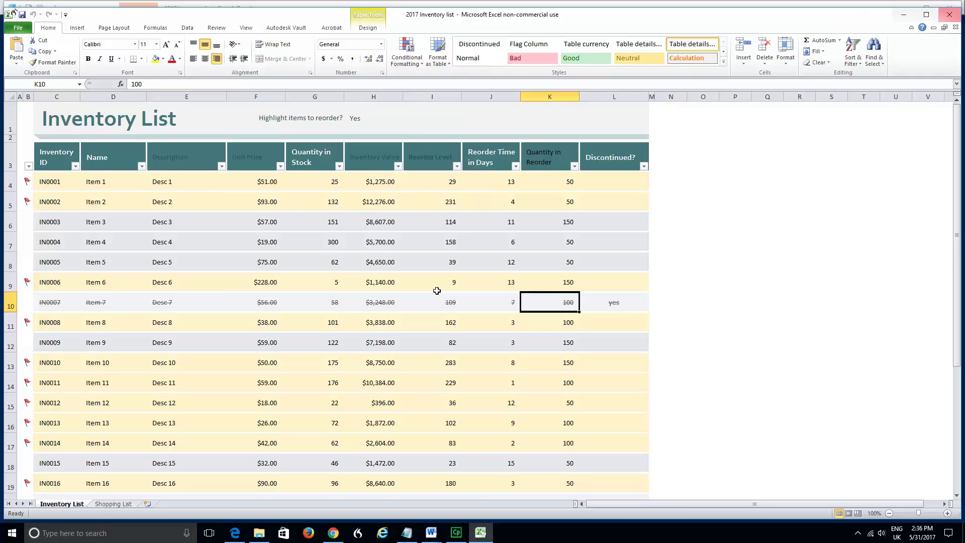
Select the entire row 6, followed by the entire column H.
key("shift+space")
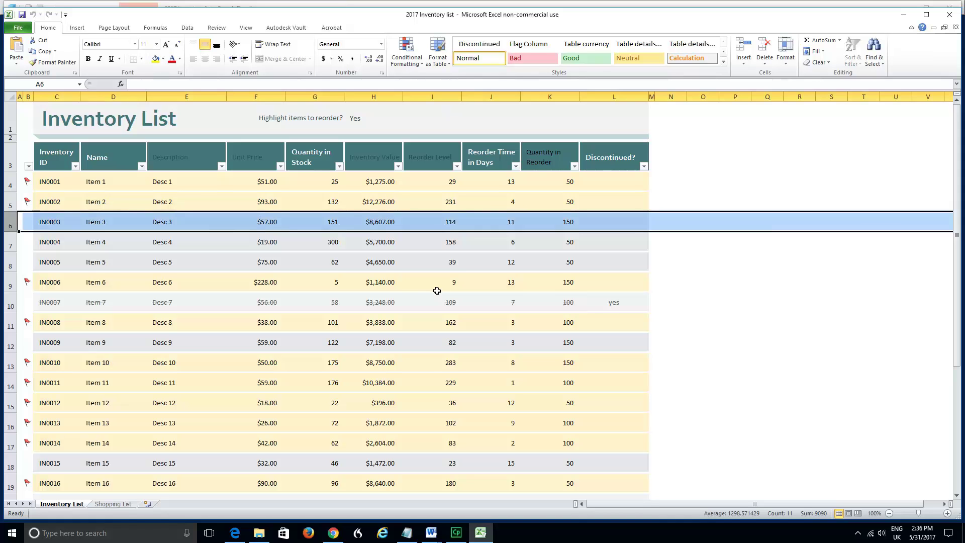
key("ctrl+space")
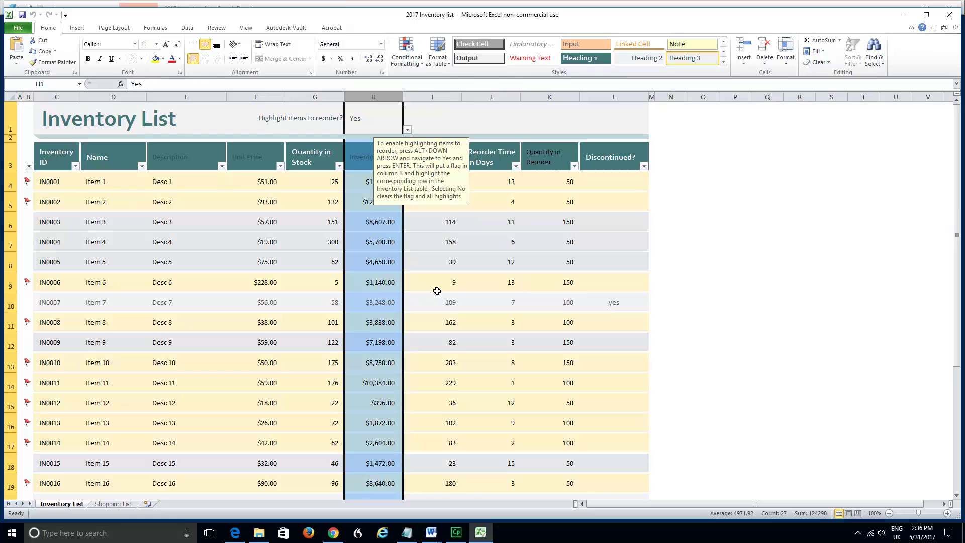
Set the Quantity in Reorder of Item 6 in cell K9 to 250.
key("F5")
type("E10")
key("Return")
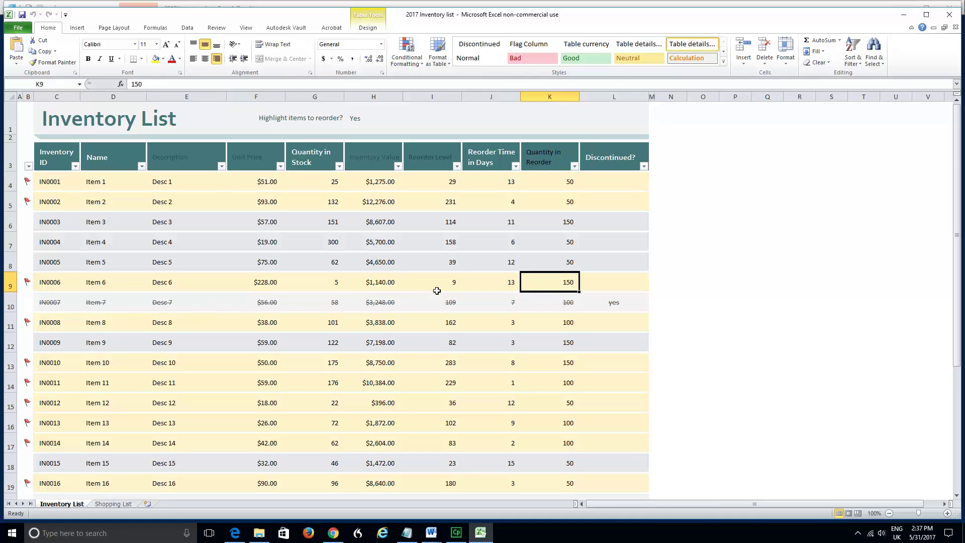
type("250")
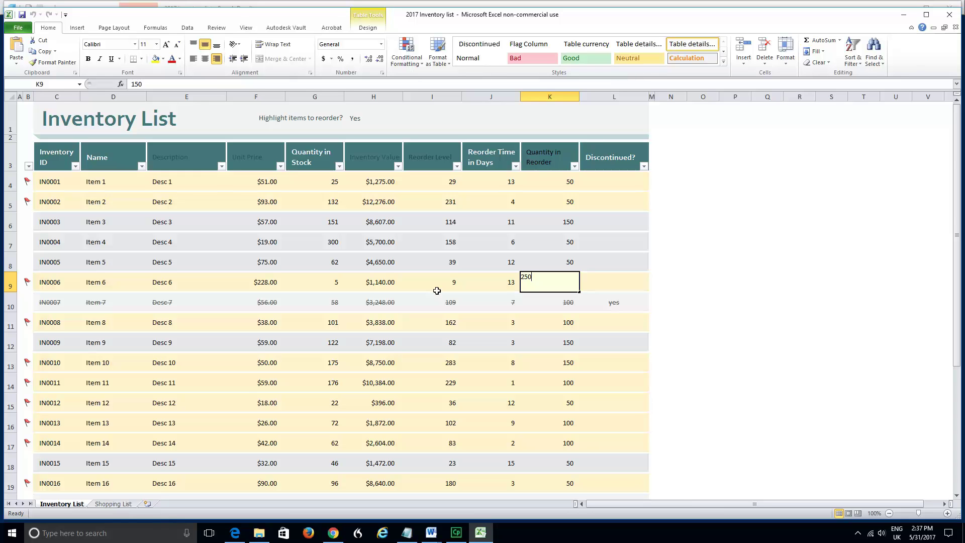
key("Return")
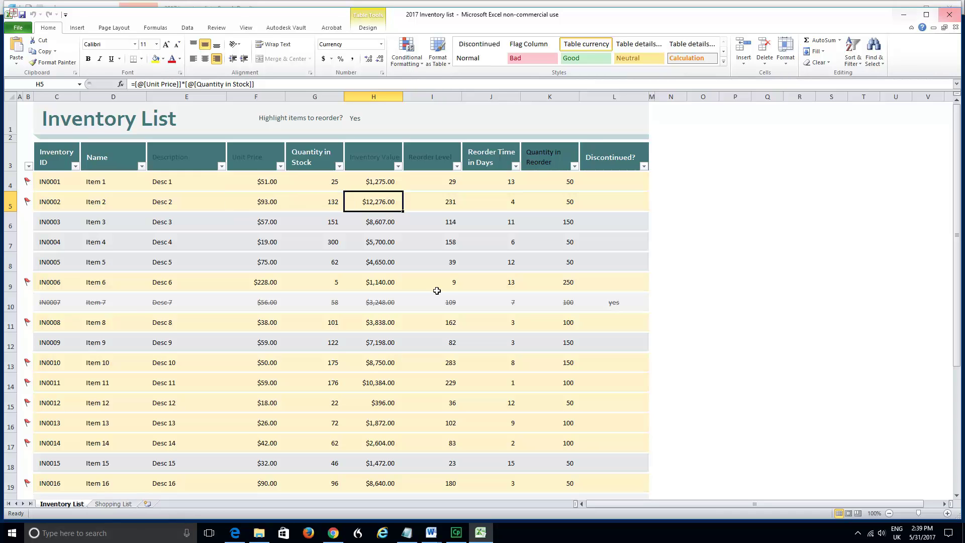
Display the filter options of the Quantity in Reorder header in K3 and close them without applying anything.
key("Up")
key("Up")
key("Right")
key("Right")
key("Right")
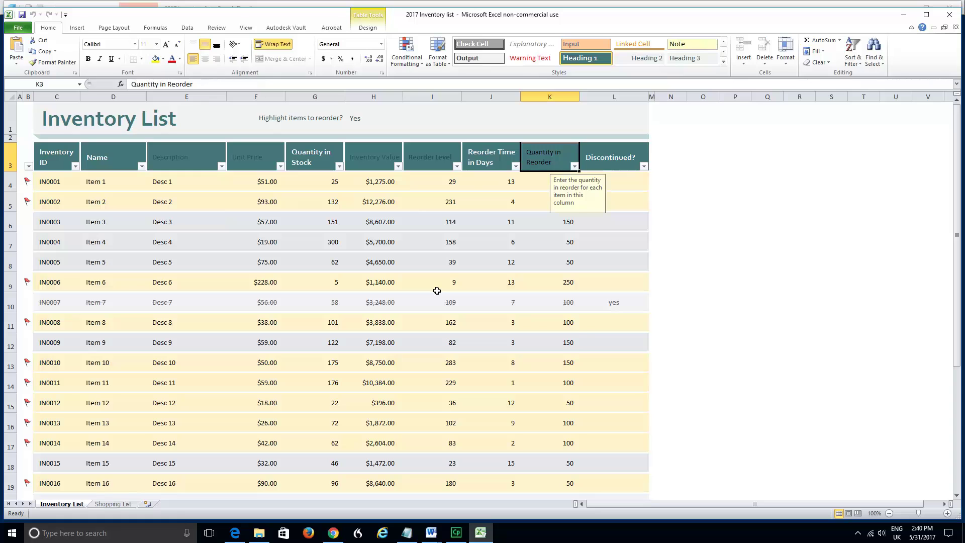
key("alt+Down")
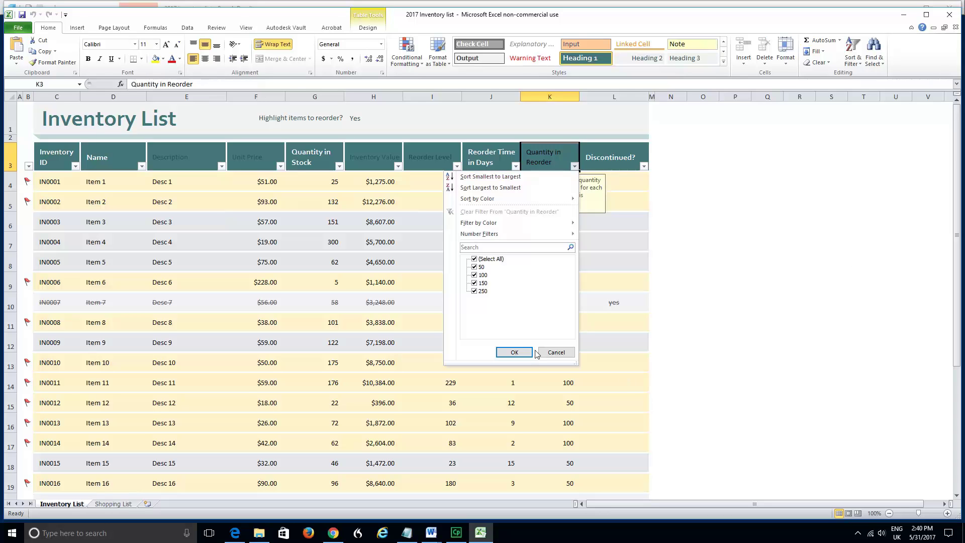
left_click(556, 352)
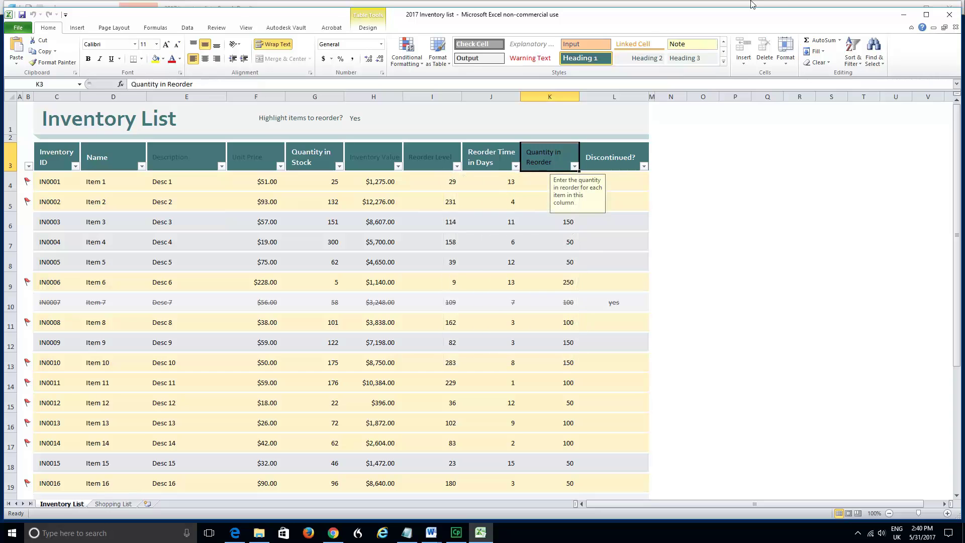
Minimize the open windows and start a new Dragon custom command named "show drop down menu".
left_click(903, 17)
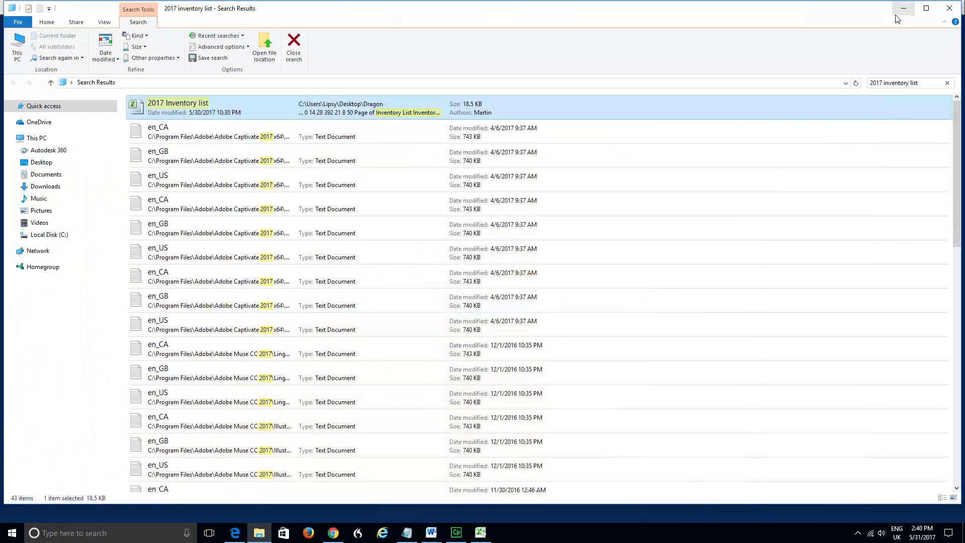
left_click(897, 9)
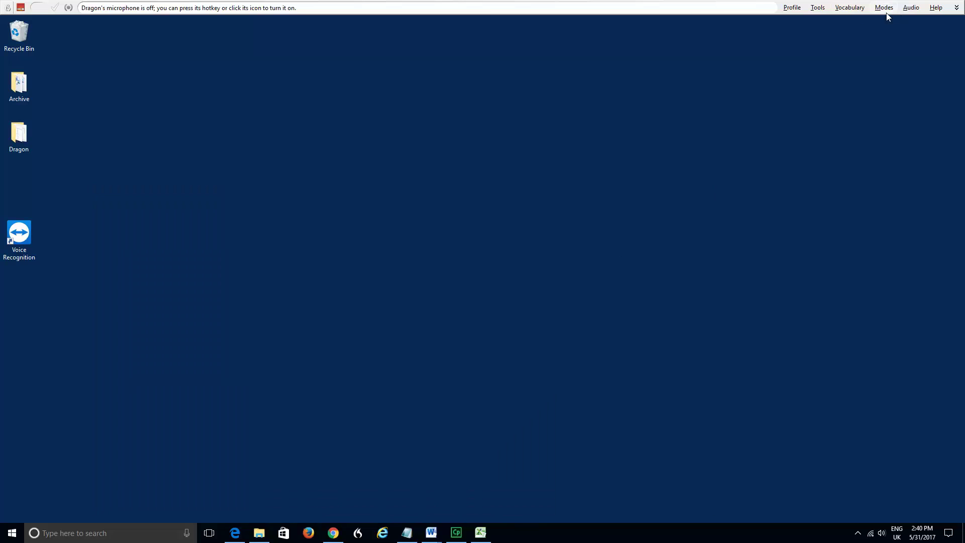
left_click(814, 11)
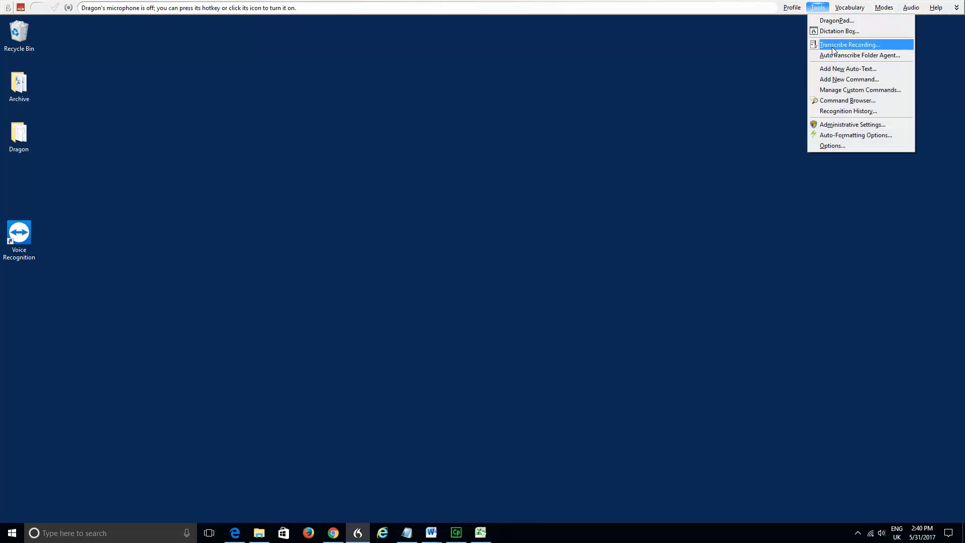
left_click(834, 80)
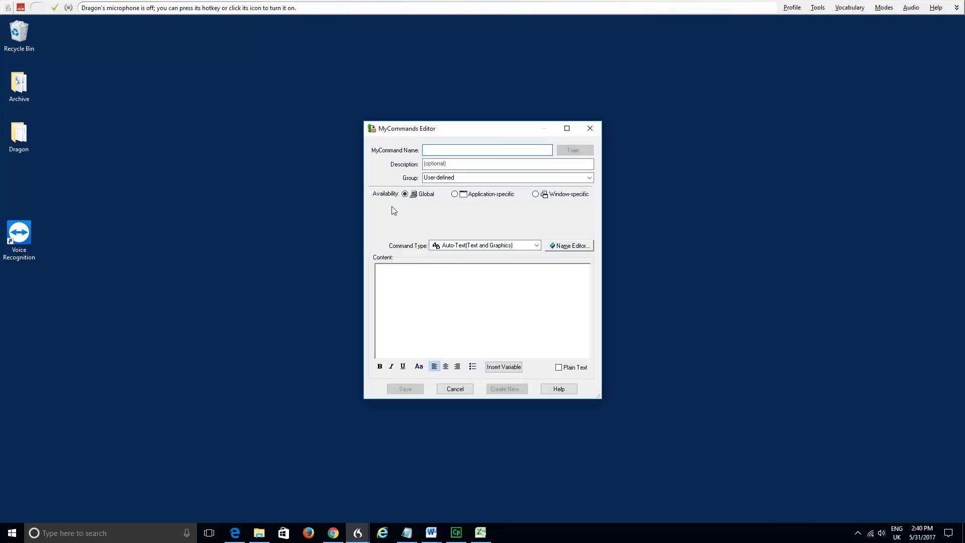
type("show drop ")
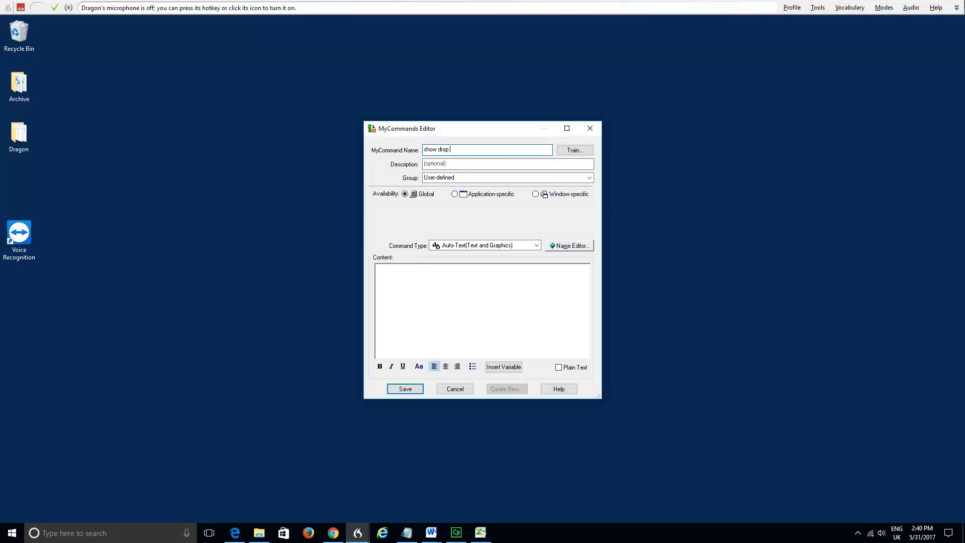
type("down menu")
Train the pronunciation of the new voice command's name.
left_click(577, 151)
left_click(432, 279)
left_click(432, 295)
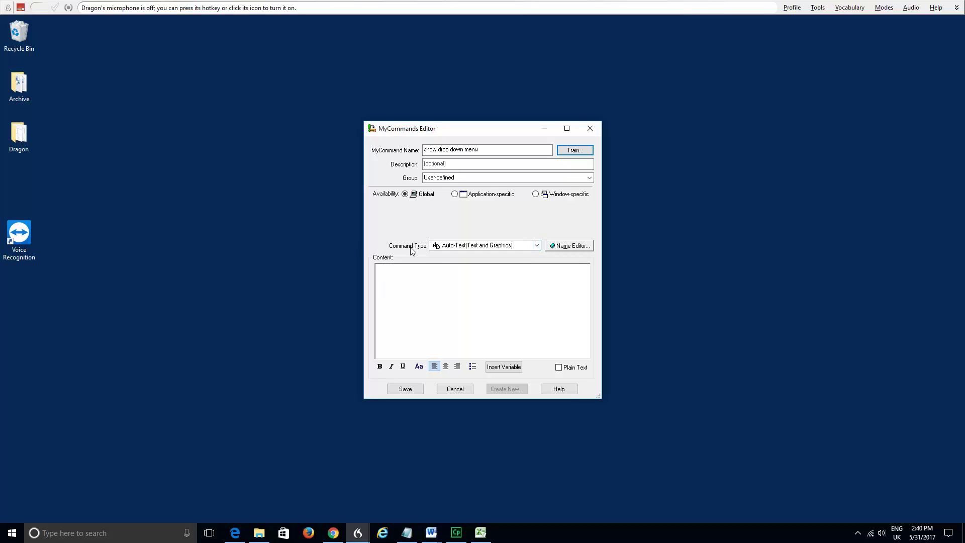
Make the command a Step-by-Step one that sends the Alt+Down keystroke, and save it.
left_click(536, 246)
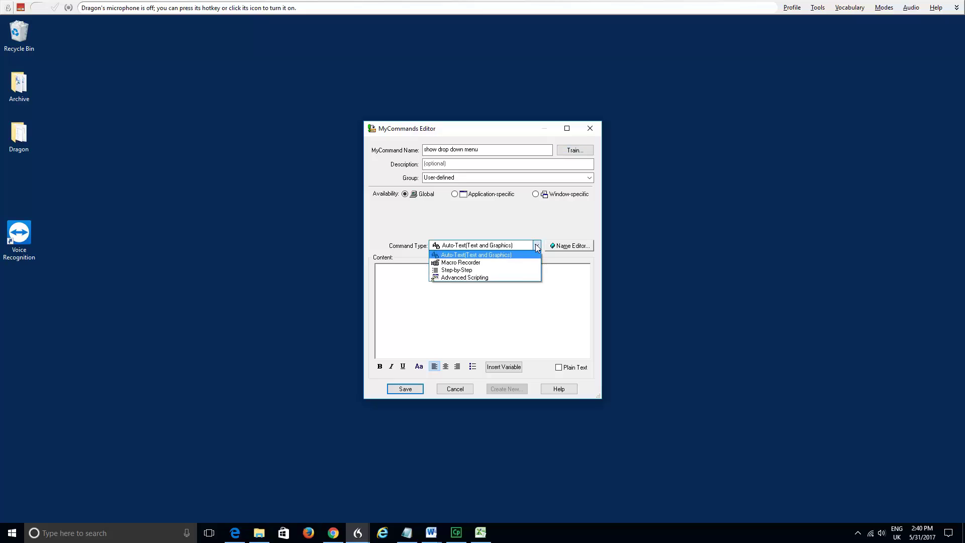
left_click(518, 275)
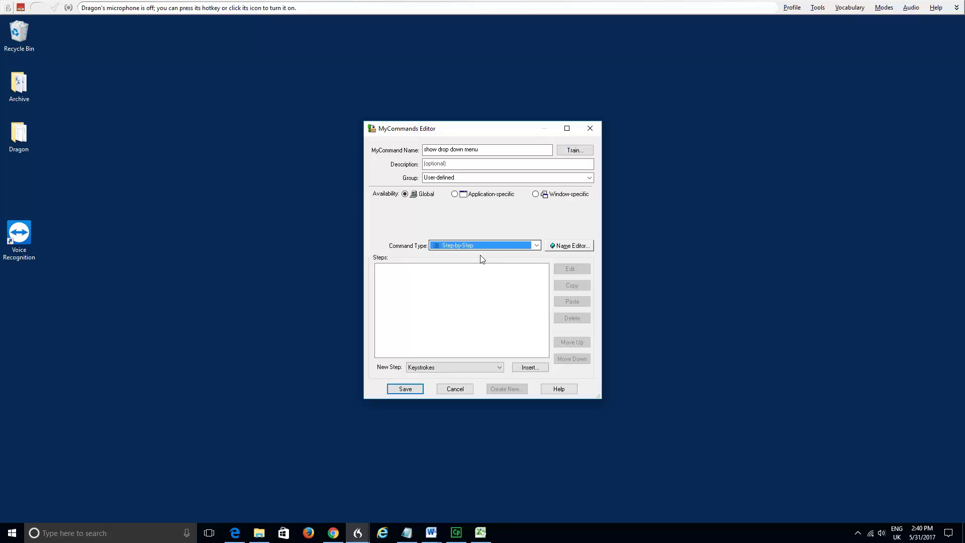
left_click(529, 369)
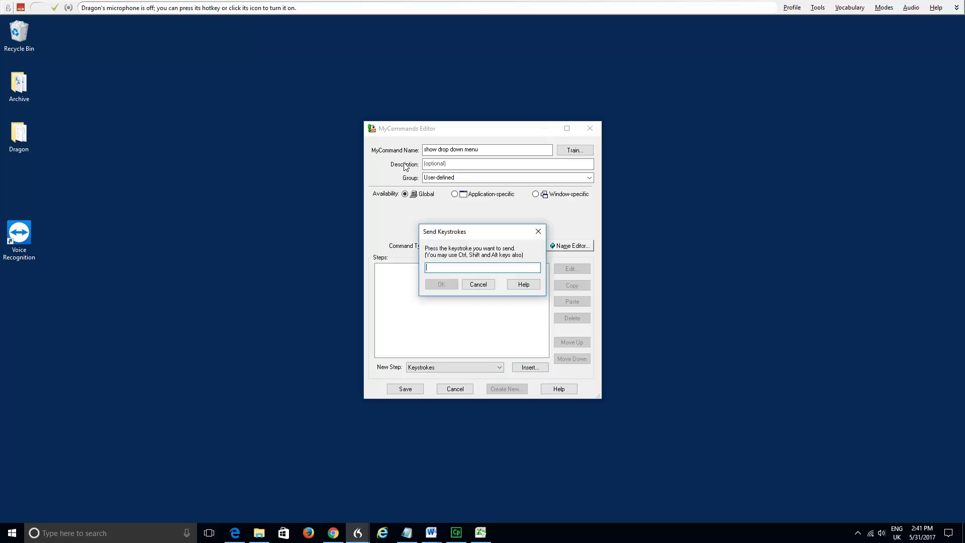
key("alt+Down")
left_click(434, 285)
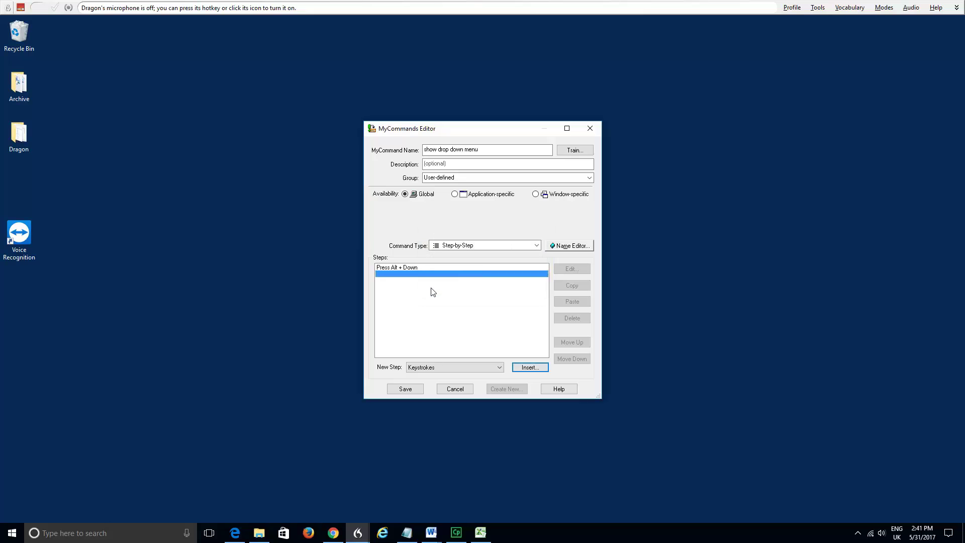
left_click(407, 392)
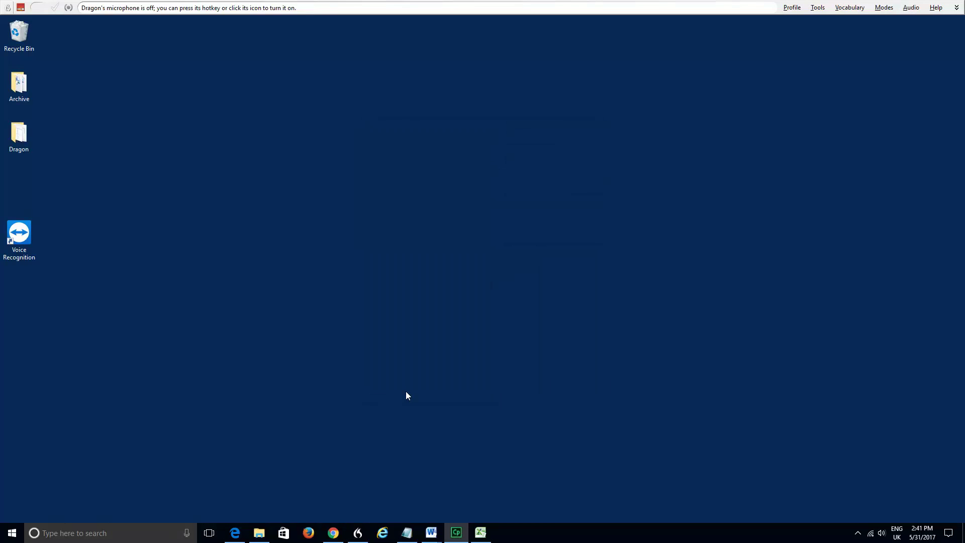
Switch back to the Excel workbook and filter the Inventory Value column to show only $396.00 and $1,872.00.
left_click(481, 532)
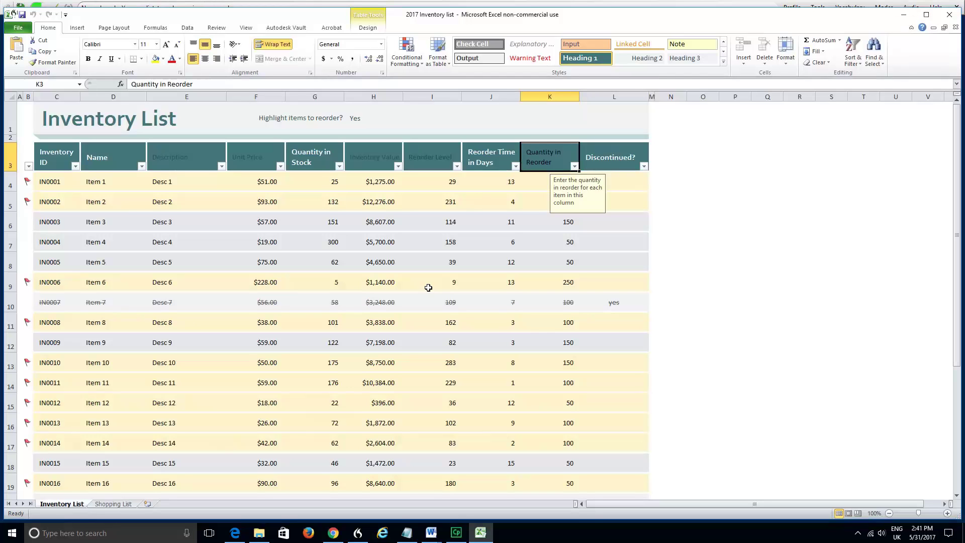
key("Left")
key("Left")
key("Left")
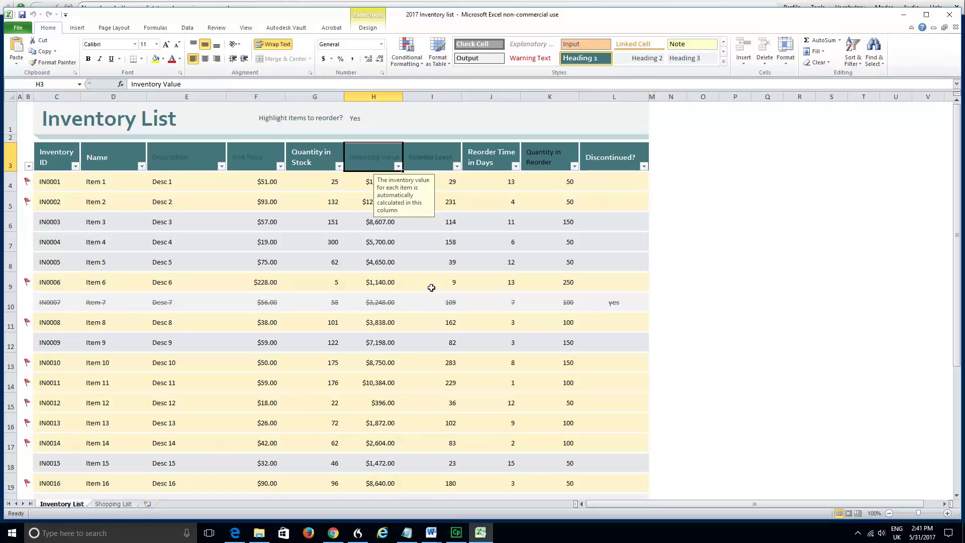
key("alt+Down")
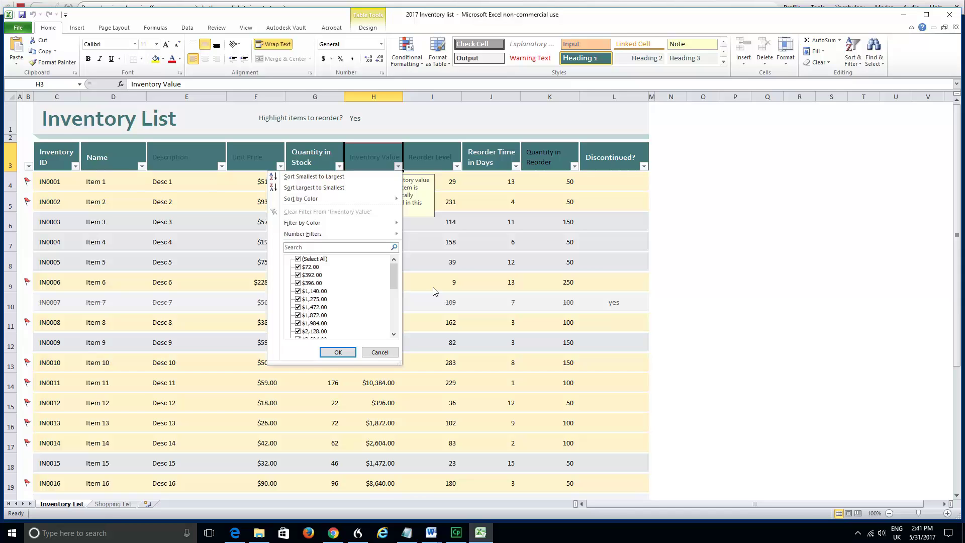
left_click(307, 259)
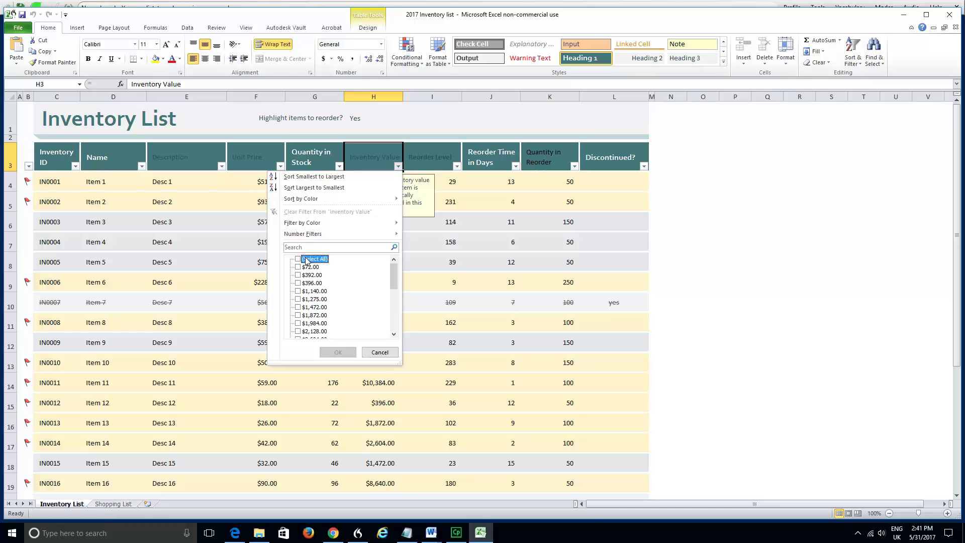
left_click(307, 283)
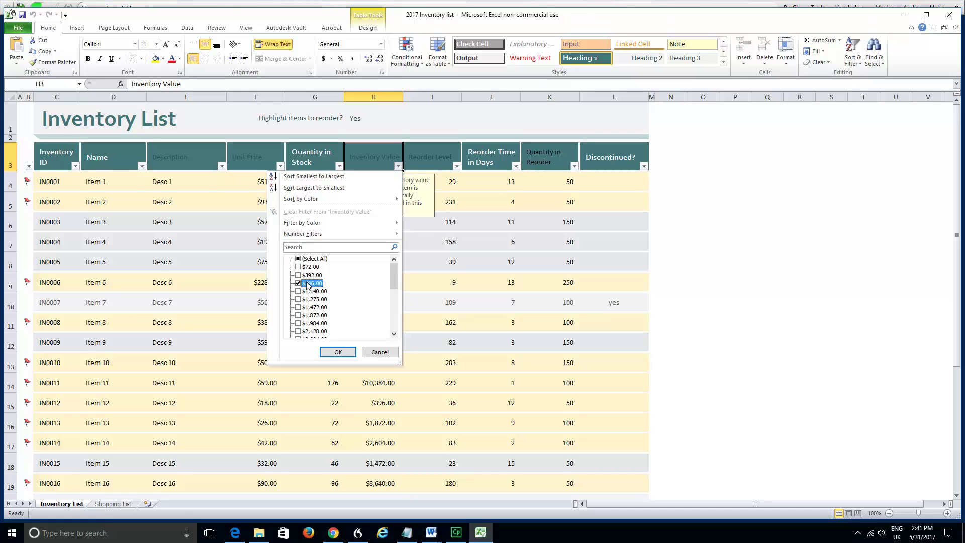
left_click(307, 315)
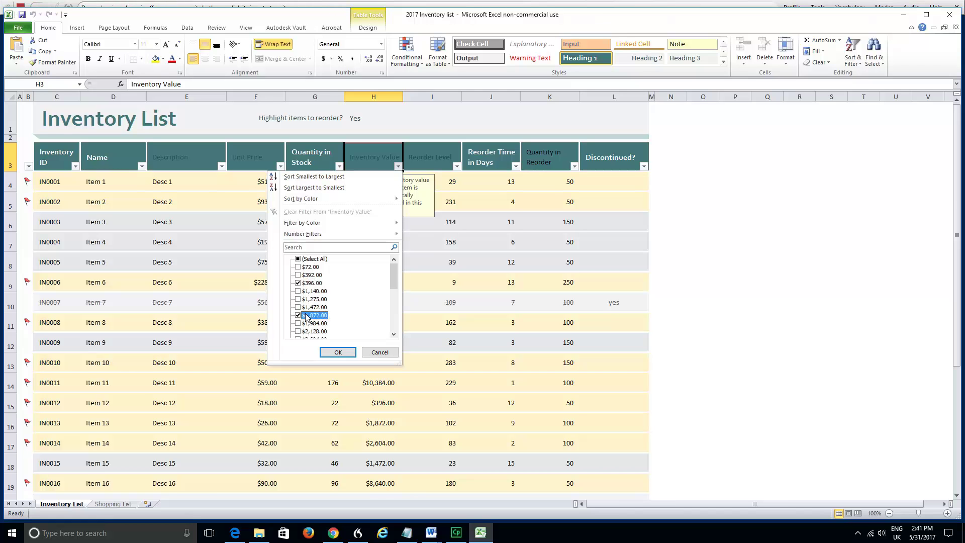
key("Return")
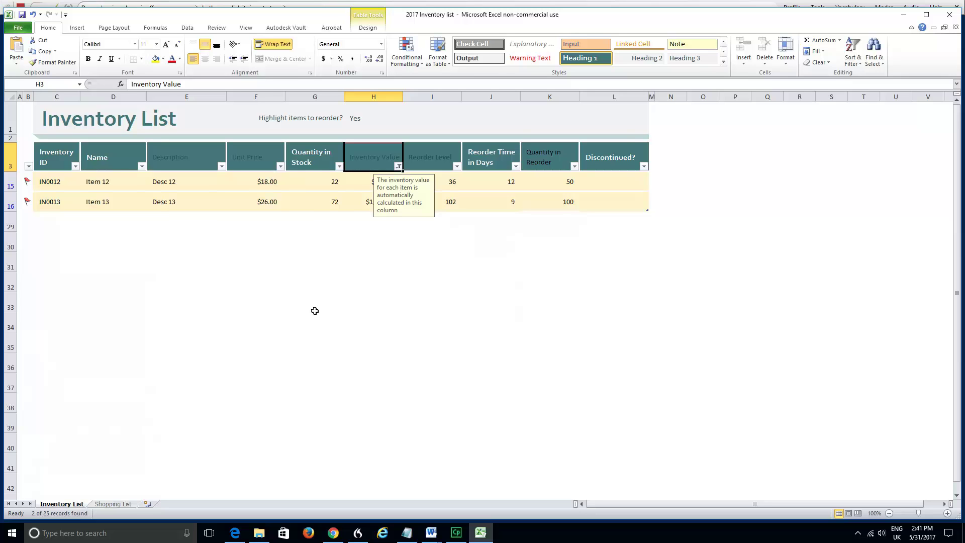
Reset the Inventory Value filter to include all values.
key("alt+Down")
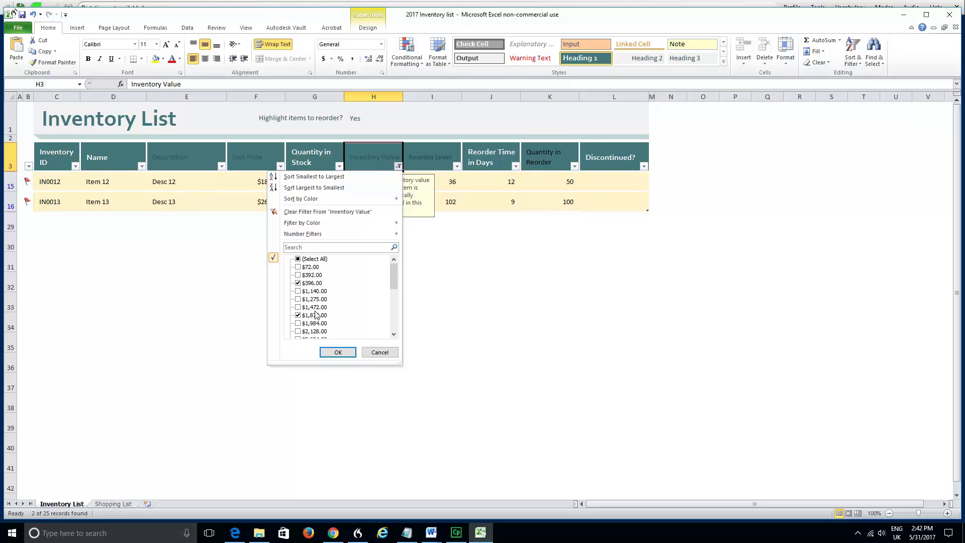
left_click(307, 260)
key("Return")
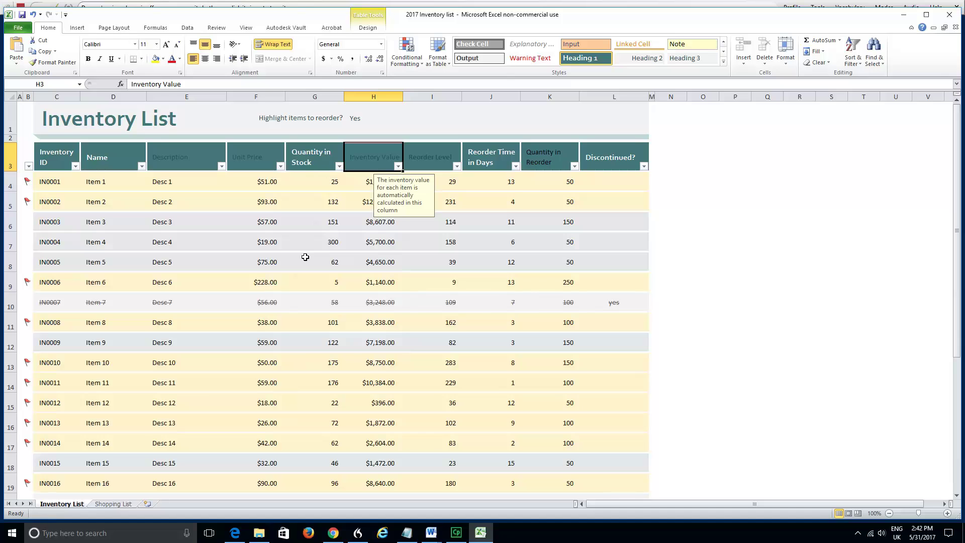